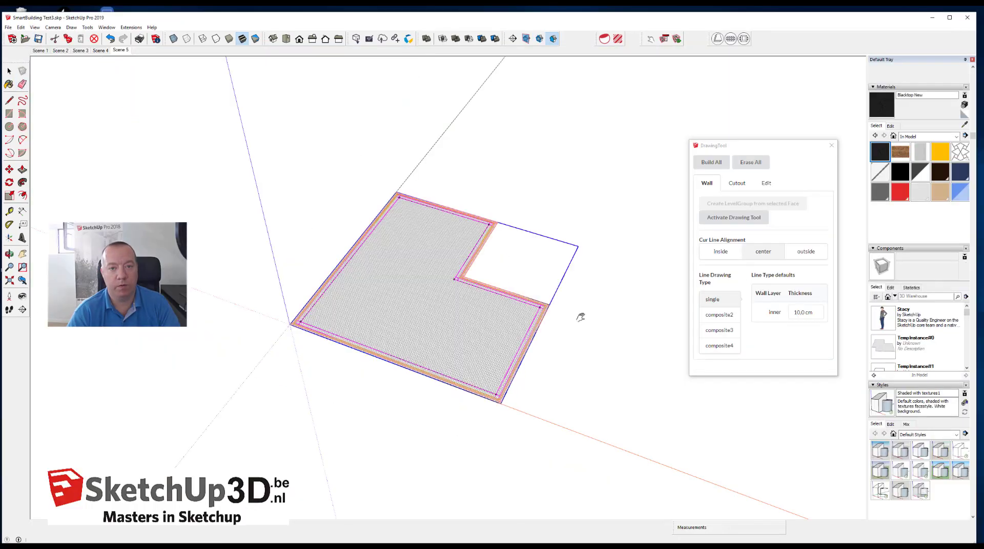
- Draw two interior walls that divide the L-shaped floor into three rooms, then show the Cutout options
{"action": "mouse_move", "coordinate": [575, 323]}
{"action": "middle_mouse_down"}
{"action": "mouse_move", "coordinate": [557, 323]}
{"action": "mouse_move", "coordinate": [665, 323]}
{"action": "middle_mouse_up"}
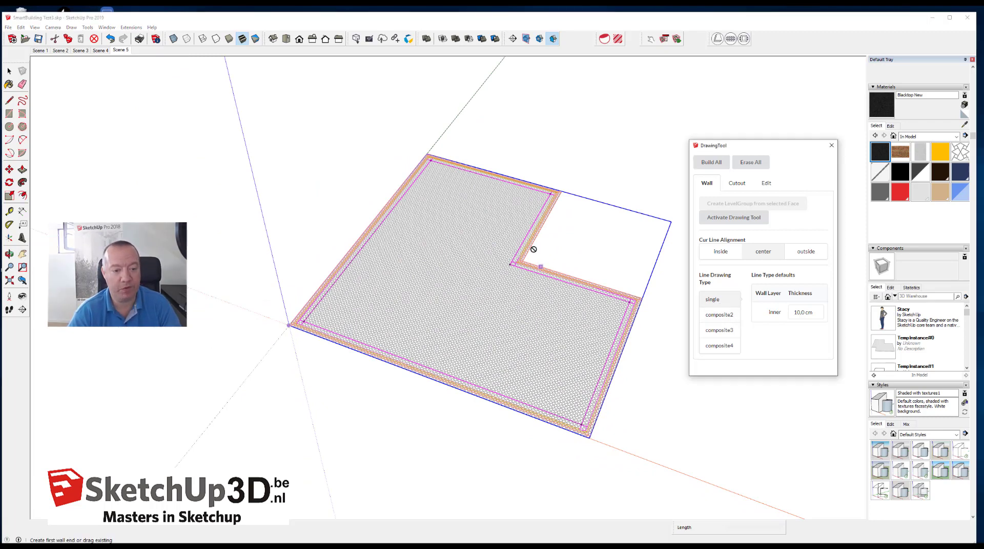
{"action": "left_click", "coordinate": [531, 230]}
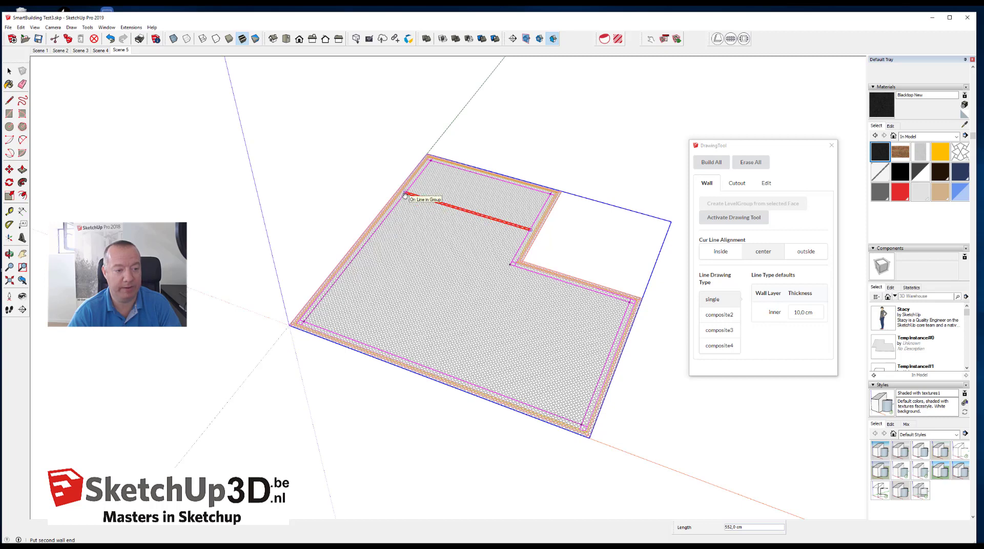
{"action": "left_click", "coordinate": [408, 194]}
{"action": "key", "text": "Escape"}
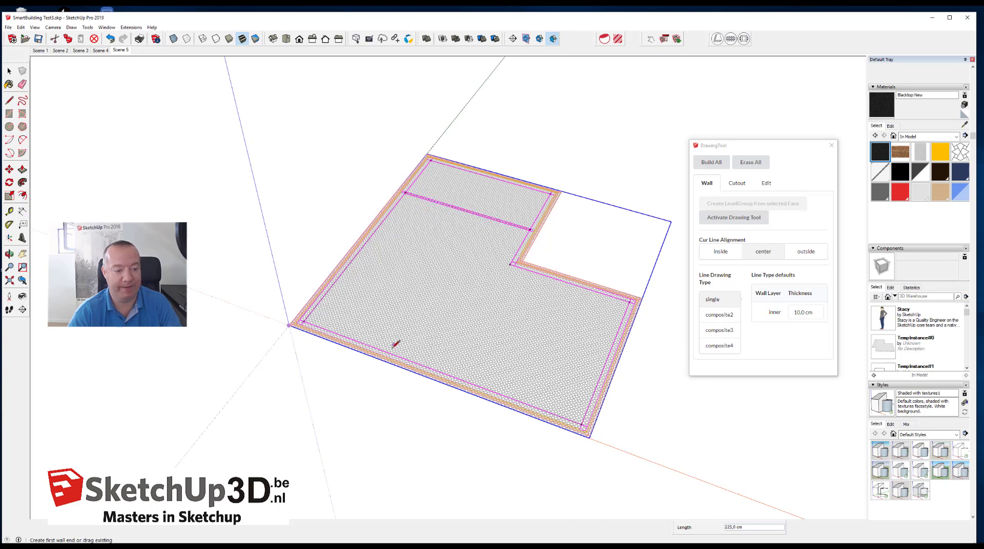
{"action": "left_click_drag", "start_coordinate": [386, 351], "coordinate": [478, 214]}
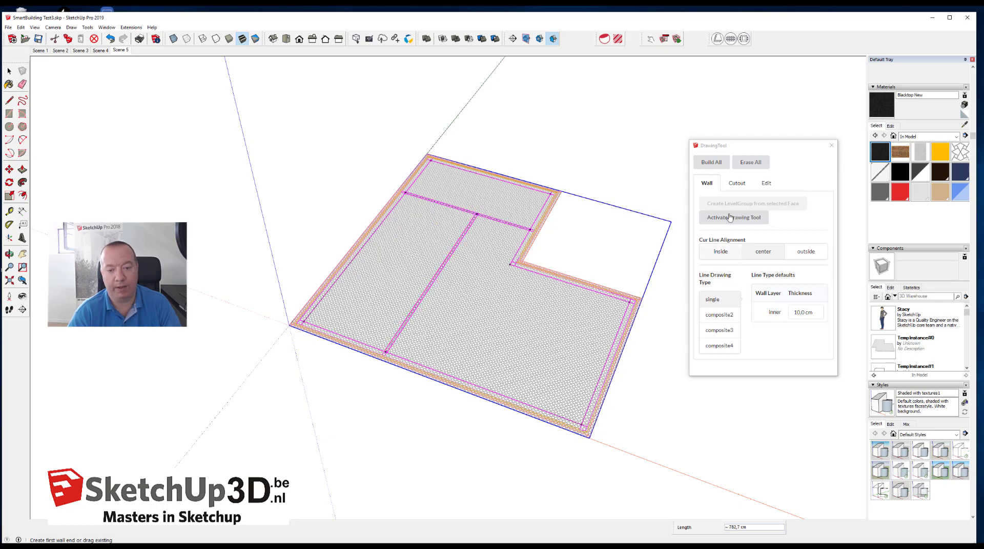
{"action": "left_click", "coordinate": [736, 185]}
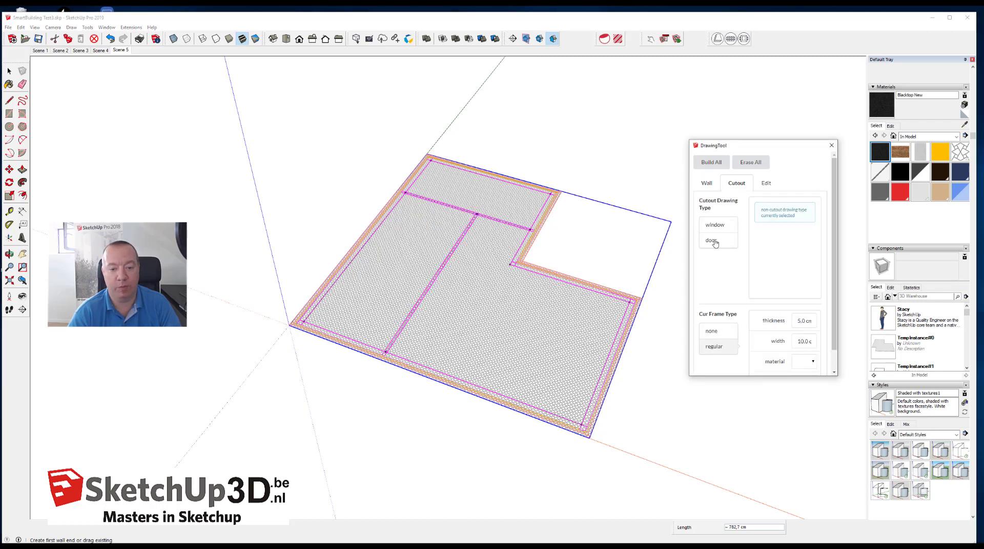
- Place window cutouts on the inner corner wall, then 200 cm windows on the top, left and bottom walls
{"action": "left_click", "coordinate": [716, 231]}
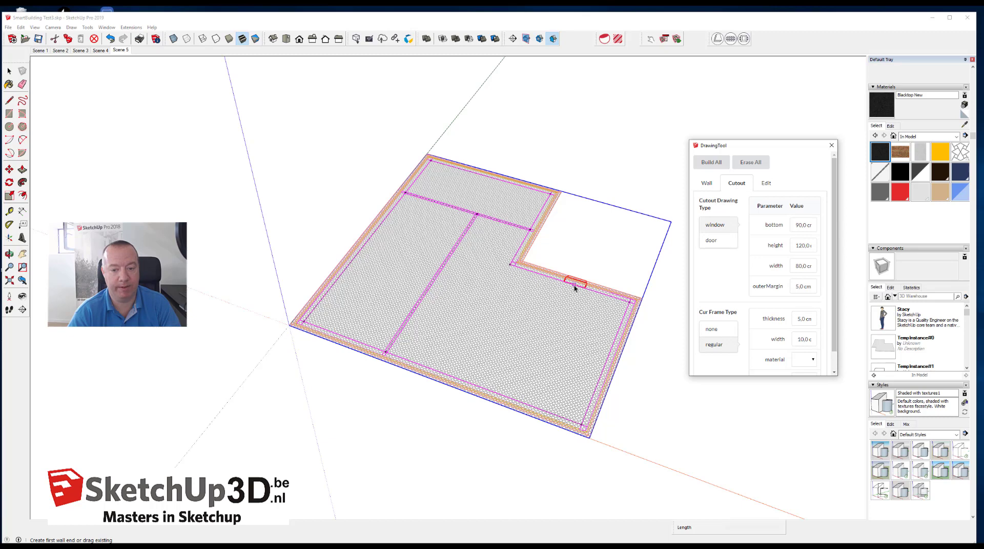
{"action": "left_click", "coordinate": [575, 287]}
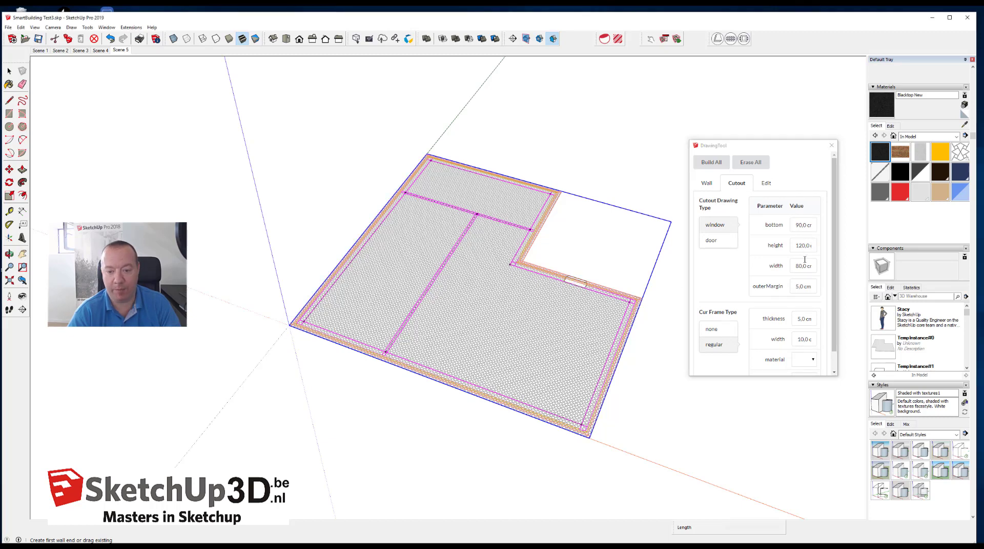
{"action": "left_click_drag", "start_coordinate": [802, 267], "coordinate": [788, 267]}
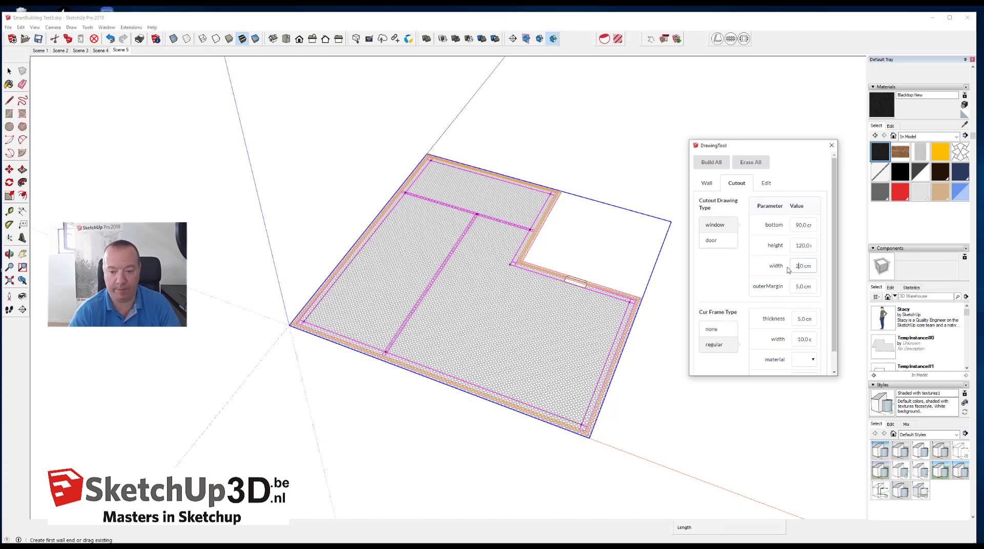
{"action": "type", "text": "200"}
{"action": "key", "text": "Tab"}
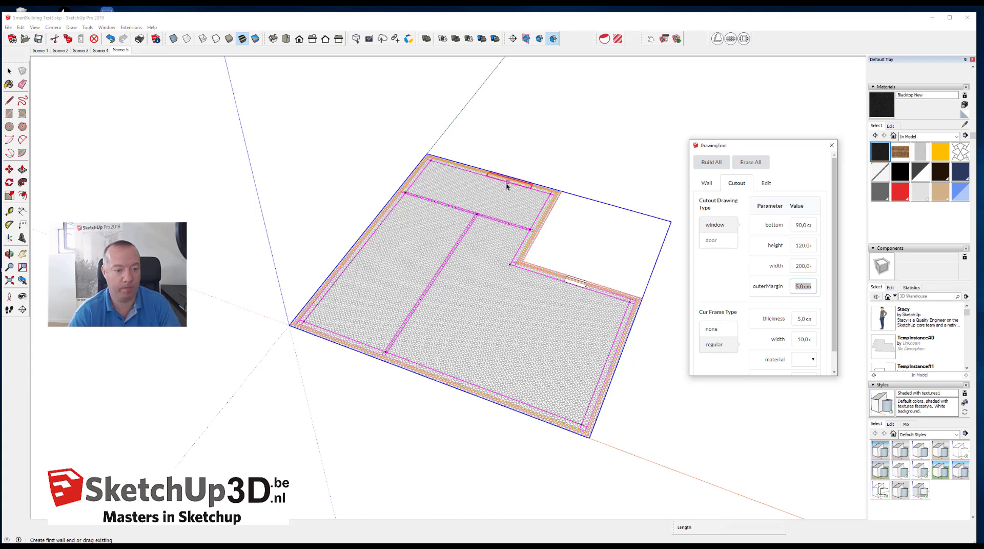
{"action": "left_click", "coordinate": [484, 174]}
{"action": "left_click", "coordinate": [361, 245]}
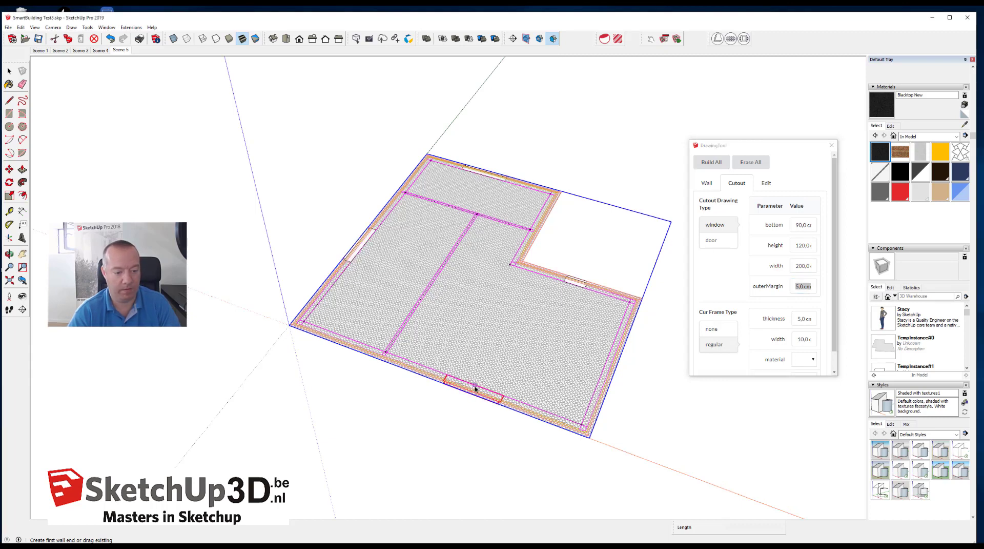
{"action": "left_click", "coordinate": [473, 389]}
- Place door cutouts on the right outer wall and in both interior walls
{"action": "left_click", "coordinate": [720, 242]}
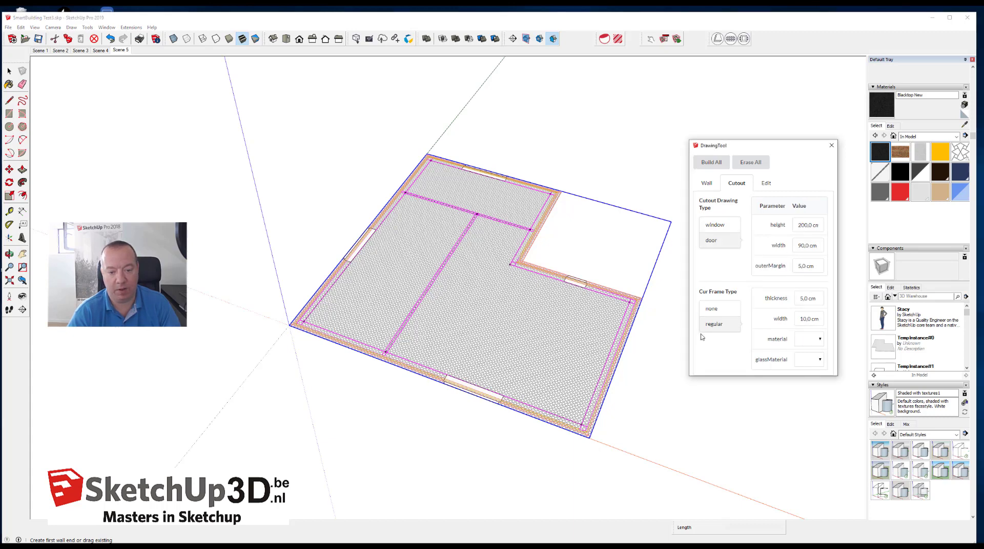
{"action": "left_click", "coordinate": [606, 361]}
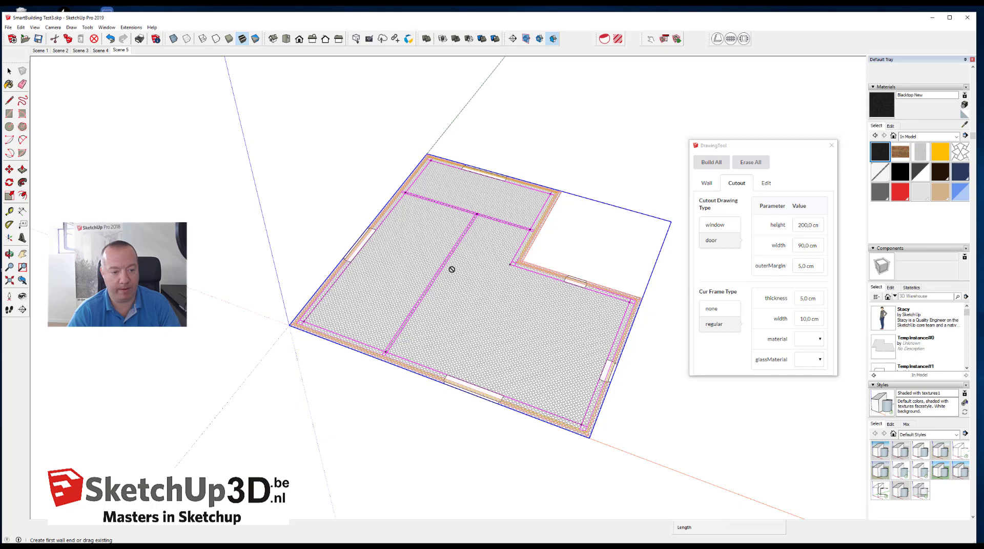
{"action": "left_click", "coordinate": [512, 229]}
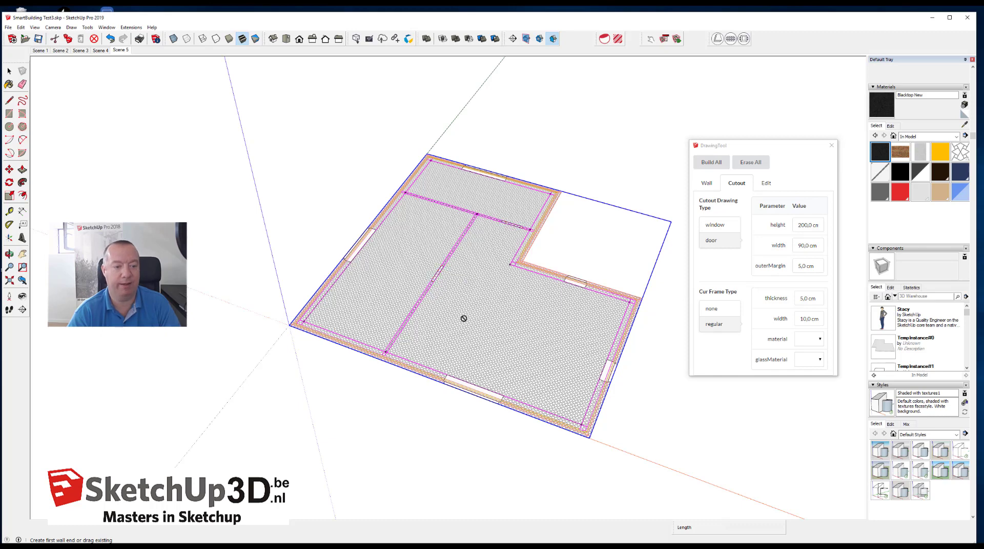
{"action": "left_click", "coordinate": [435, 202]}
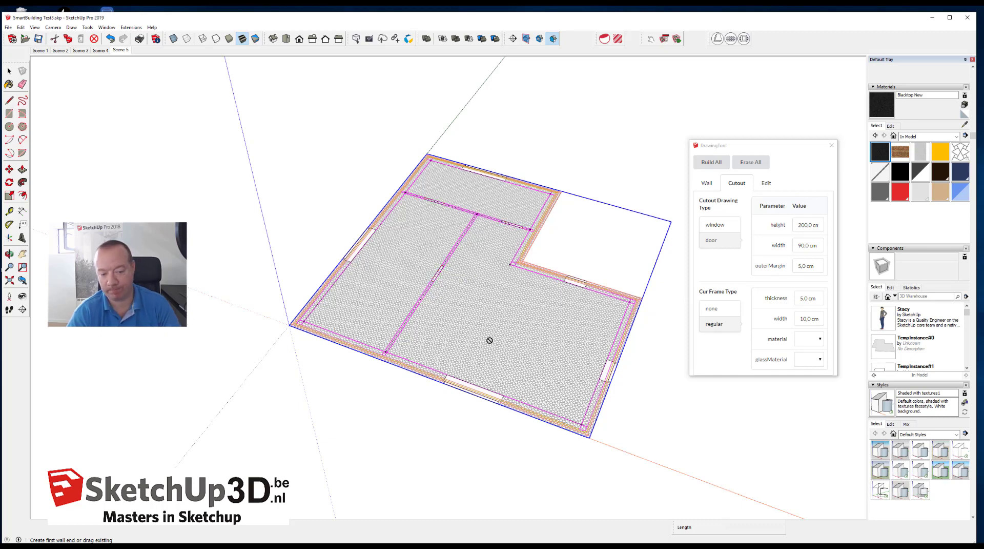
{"action": "middle_click_drag", "start_coordinate": [525, 386], "coordinate": [527, 355]}
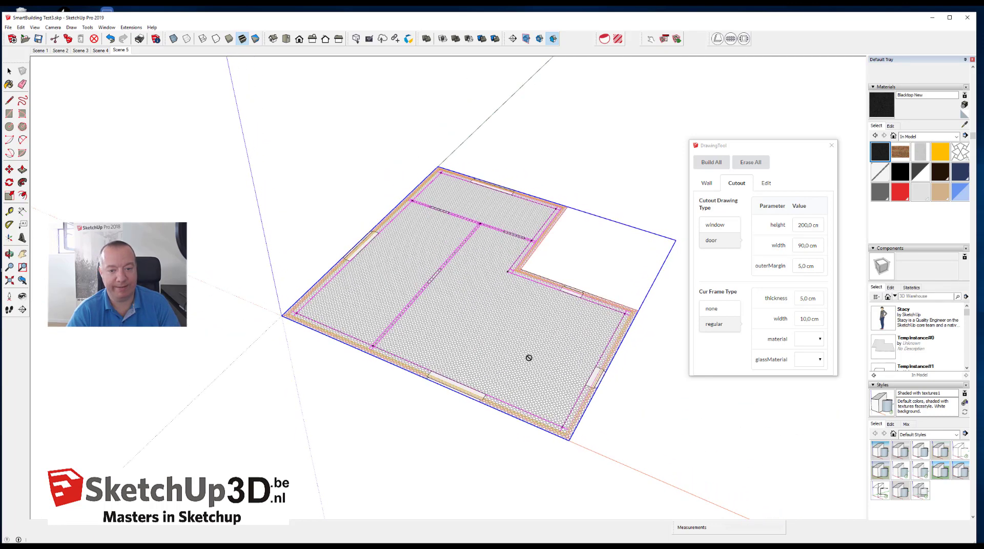
- Build the plan into 3D walls with window and door openings, and orbit to inspect them
{"action": "left_click", "coordinate": [720, 163]}
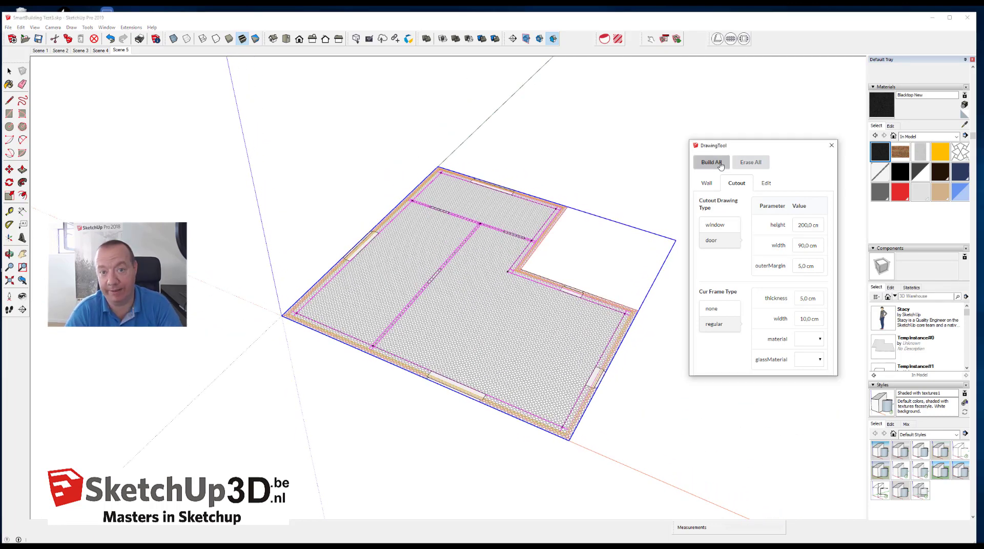
{"action": "middle_click_drag", "start_coordinate": [492, 318], "coordinate": [538, 323]}
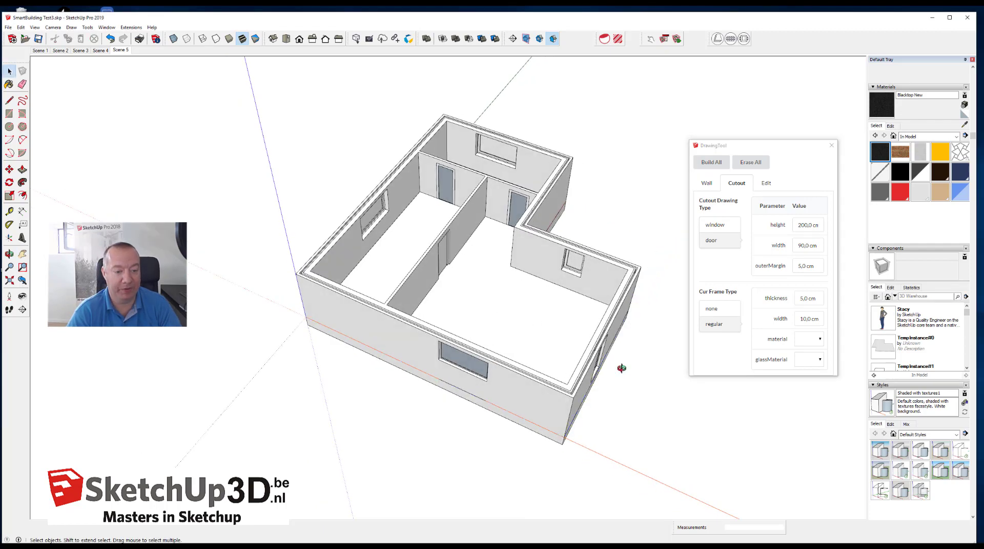
{"action": "middle_click_drag", "start_coordinate": [622, 369], "coordinate": [589, 354]}
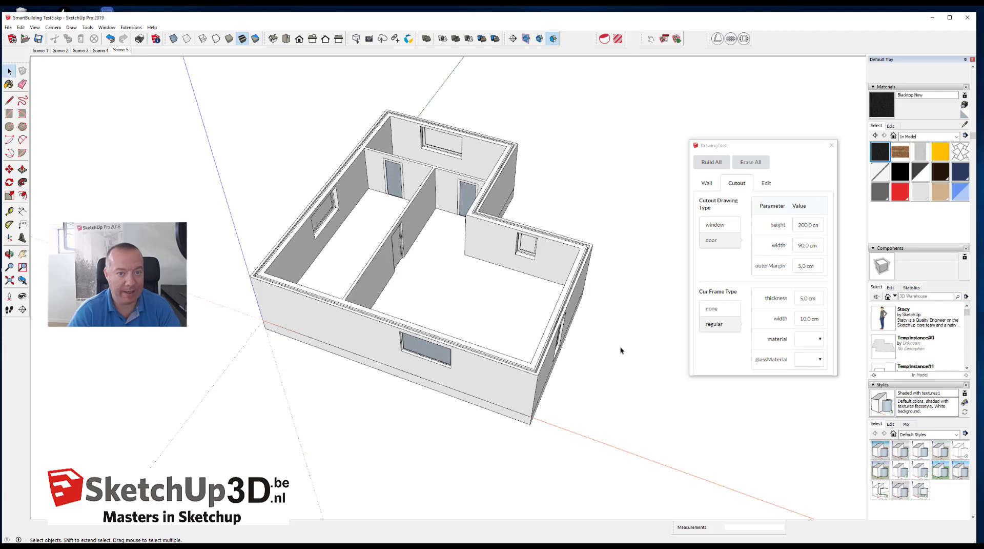
- Place a section plane named AA with symbol AA on the front wall and select it
{"action": "left_click", "coordinate": [23, 309]}
{"action": "left_click", "coordinate": [295, 305]}
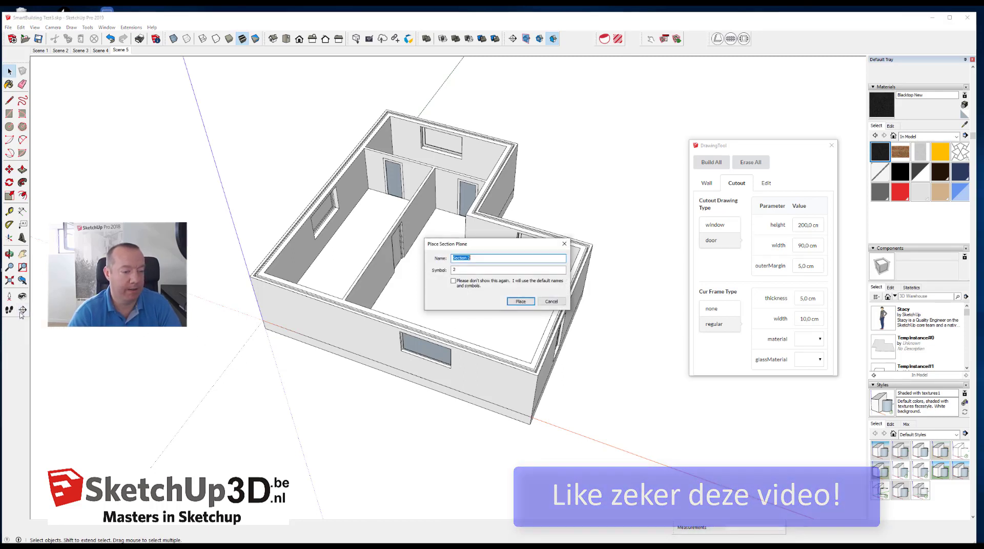
{"action": "type", "text": "AA"}
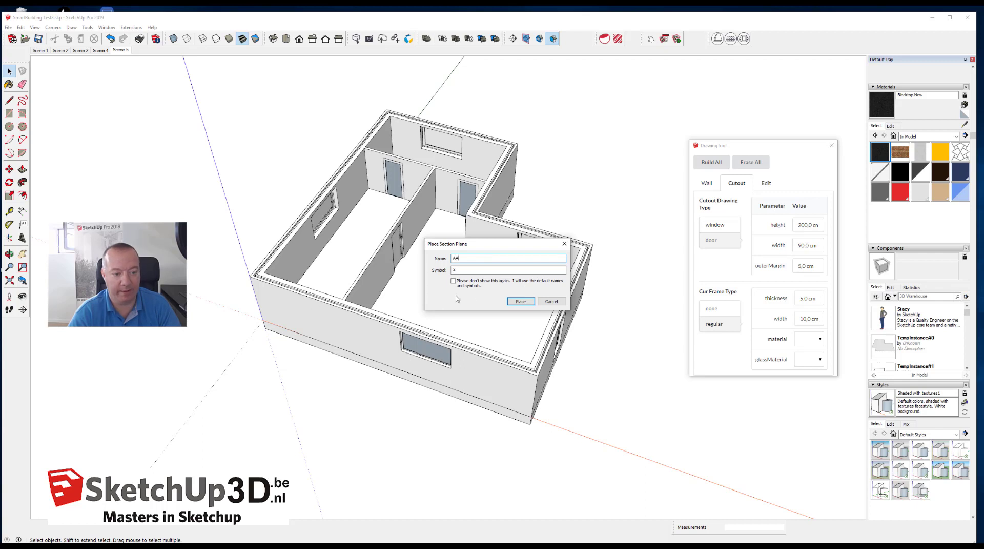
{"action": "key", "text": "Tab"}
{"action": "type", "text": "AA"}
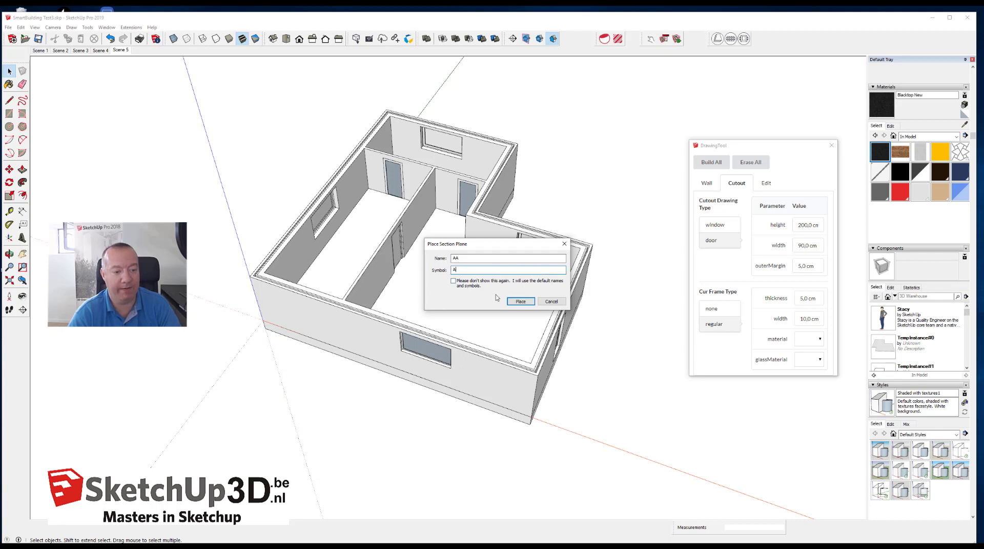
{"action": "left_click", "coordinate": [527, 302]}
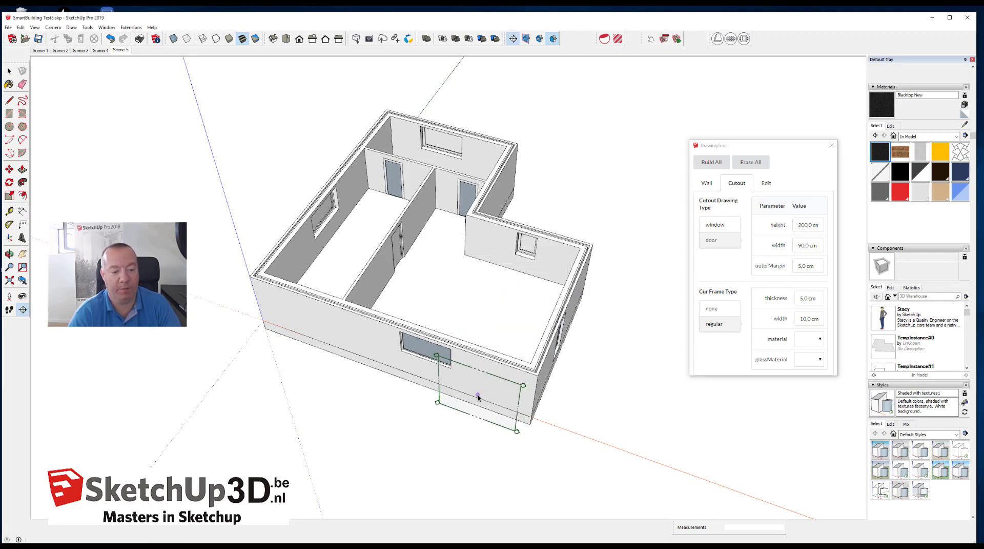
{"action": "left_click", "coordinate": [466, 407]}
{"action": "scroll", "coordinate": [541, 440], "scroll_direction": "up", "scroll_amount": 1}
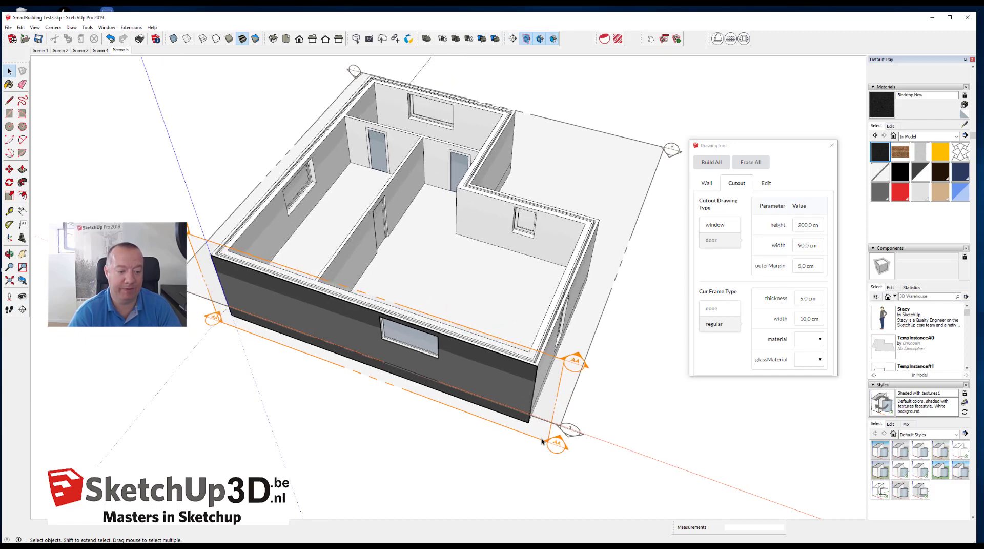
{"action": "left_click", "coordinate": [544, 439]}
- Move section plane AA about 445 cm into the building and zoom in on the exposed rooms
{"action": "key", "text": "m"}
{"action": "left_click_drag", "start_coordinate": [545, 439], "coordinate": [619, 342]}
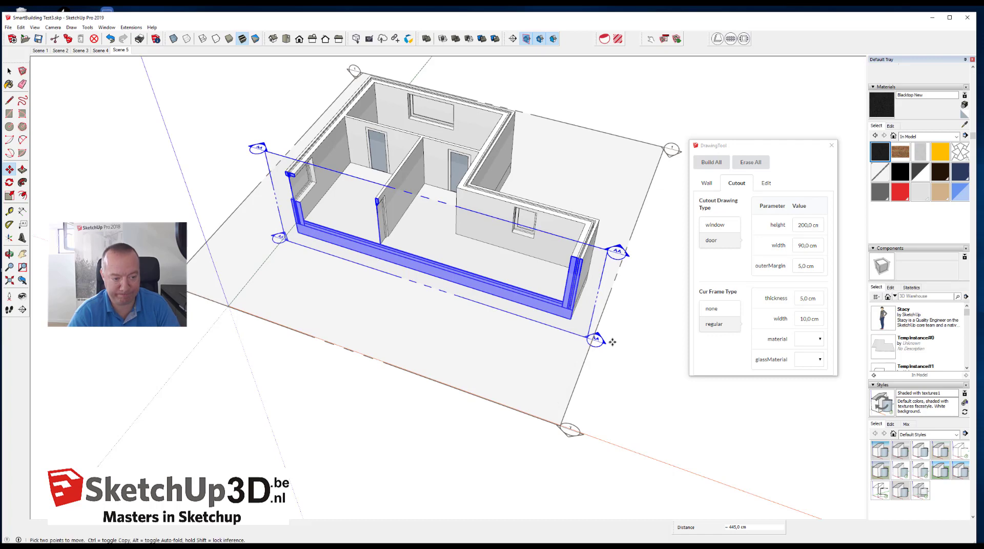
{"action": "scroll", "coordinate": [600, 346], "scroll_direction": "up", "scroll_amount": 2}
{"action": "scroll", "coordinate": [564, 339], "scroll_direction": "down", "scroll_amount": 2}
{"action": "scroll", "coordinate": [564, 339], "scroll_direction": "down", "scroll_amount": 2}
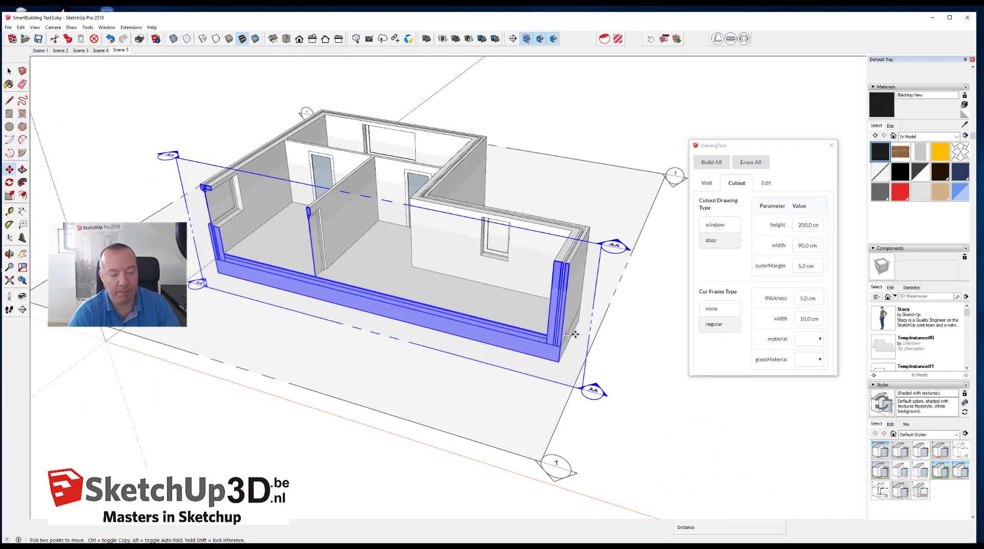
{"action": "key", "text": "space"}
{"action": "left_click", "coordinate": [632, 343]}
{"action": "scroll", "coordinate": [632, 342], "scroll_direction": "up", "scroll_amount": 2}
{"action": "scroll", "coordinate": [631, 346], "scroll_direction": "up", "scroll_amount": 1}
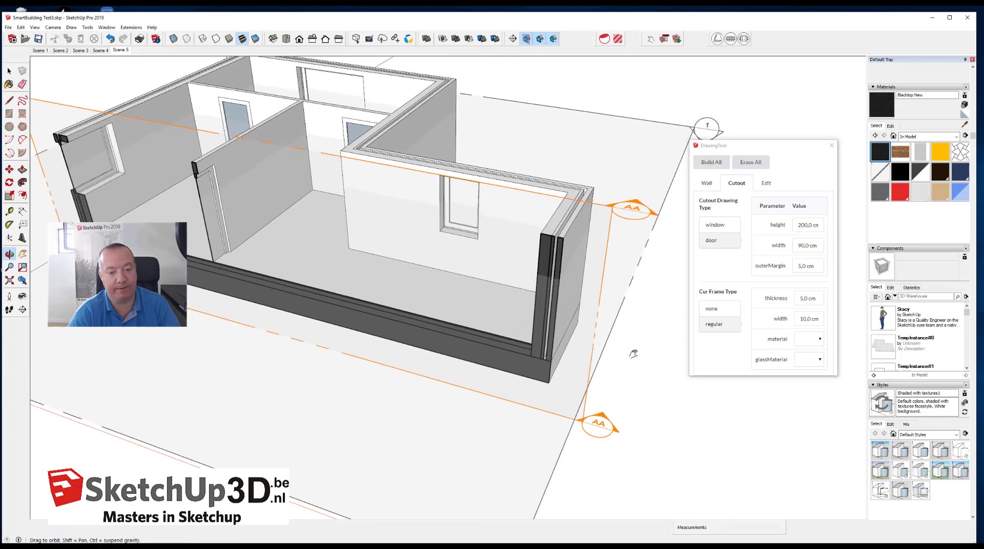
{"action": "scroll", "coordinate": [627, 336], "scroll_direction": "up", "scroll_amount": 1}
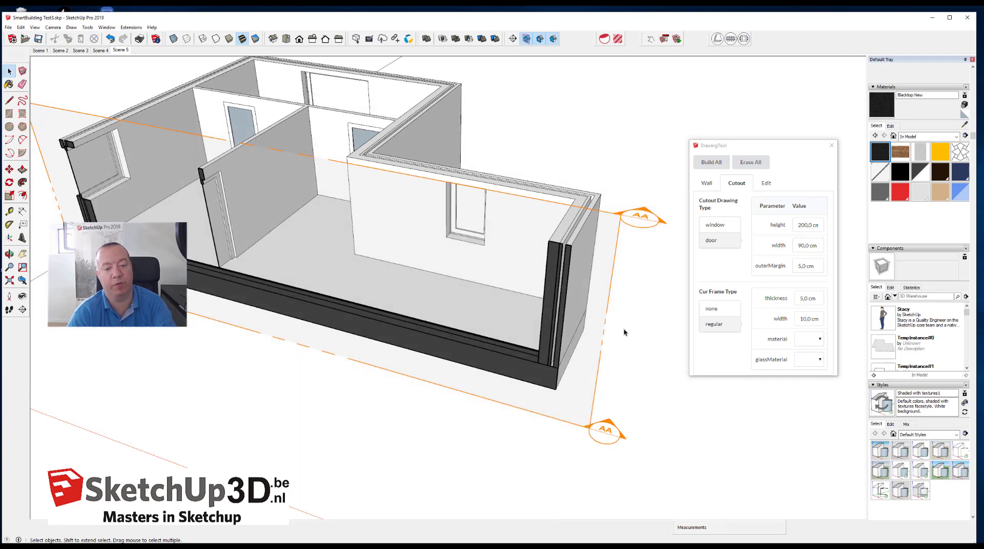
{"action": "scroll", "coordinate": [625, 333], "scroll_direction": "up", "scroll_amount": 2}
{"action": "scroll", "coordinate": [583, 313], "scroll_direction": "up", "scroll_amount": 1}
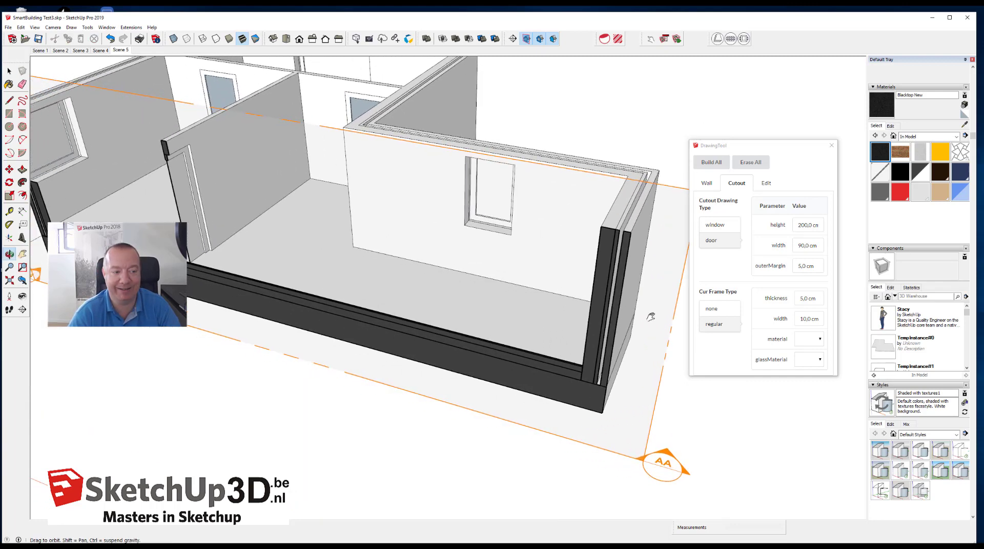
{"action": "scroll", "coordinate": [651, 314], "scroll_direction": "up", "scroll_amount": 1}
{"action": "scroll", "coordinate": [607, 317], "scroll_direction": "up", "scroll_amount": 1}
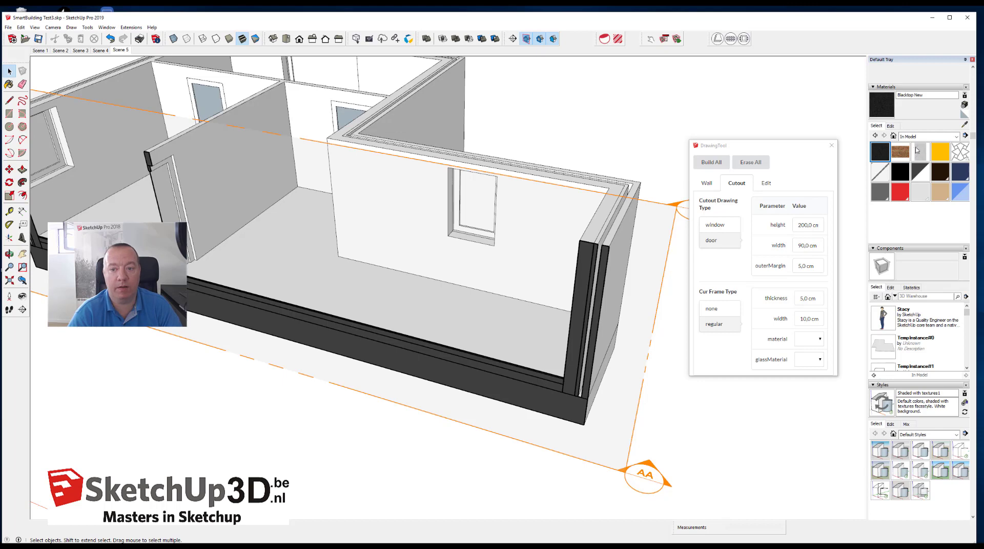
- Show the Styles panel in the Default Tray and switch its list to In Model styles
{"action": "scroll", "coordinate": [915, 295], "scroll_direction": "down", "scroll_amount": 3}
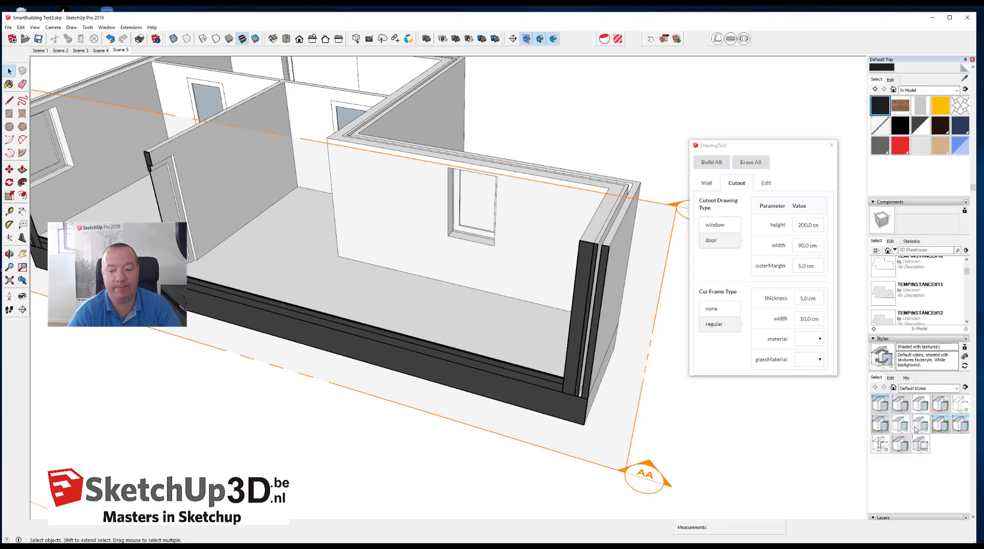
{"action": "left_click", "coordinate": [106, 27]}
{"action": "mouse_move", "coordinate": [122, 36]}
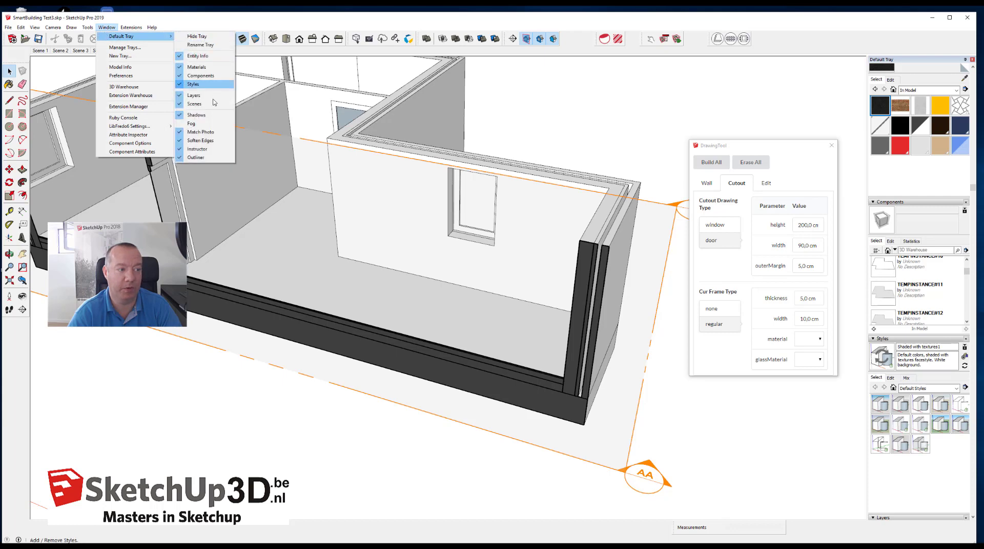
{"action": "left_click", "coordinate": [190, 24]}
{"action": "left_click", "coordinate": [106, 27]}
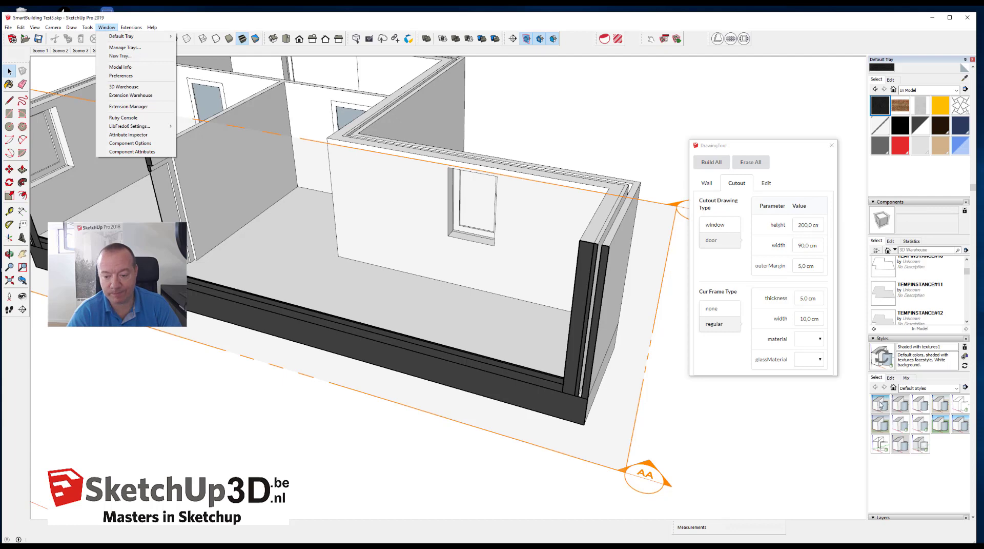
{"action": "left_click", "coordinate": [894, 387]}
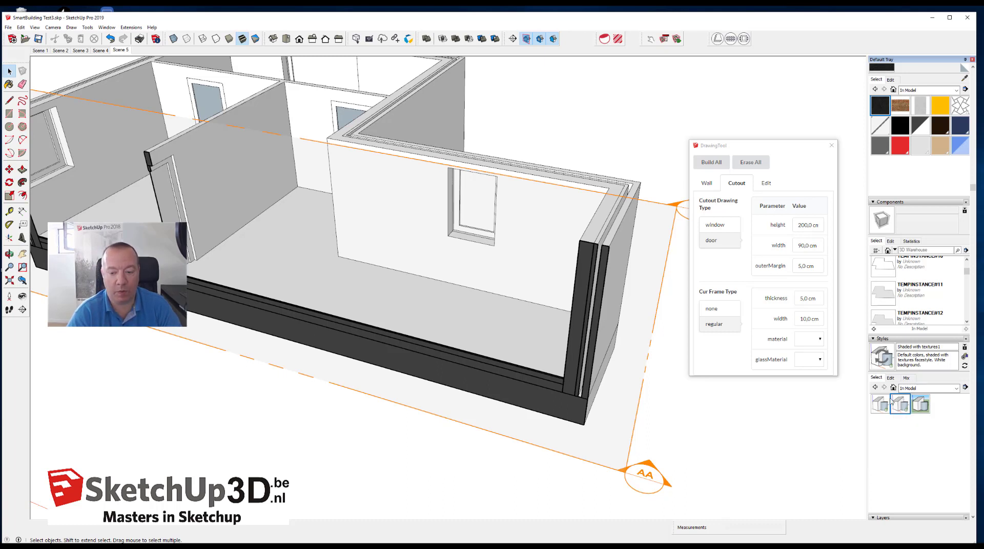
- In the style's Modeling settings, turn Section Fill off and back on while viewing the cut walls
{"action": "left_click", "coordinate": [891, 378]}
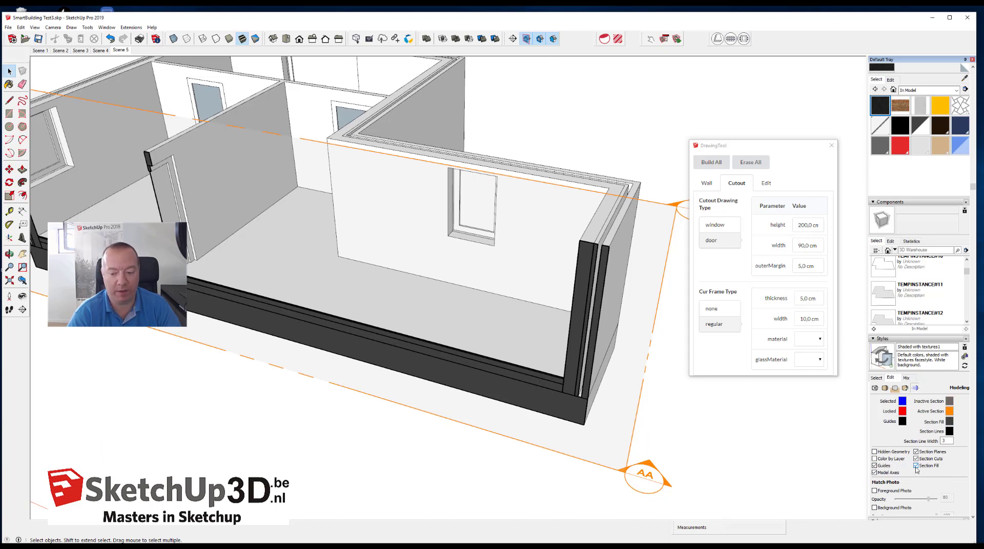
{"action": "left_click", "coordinate": [916, 466]}
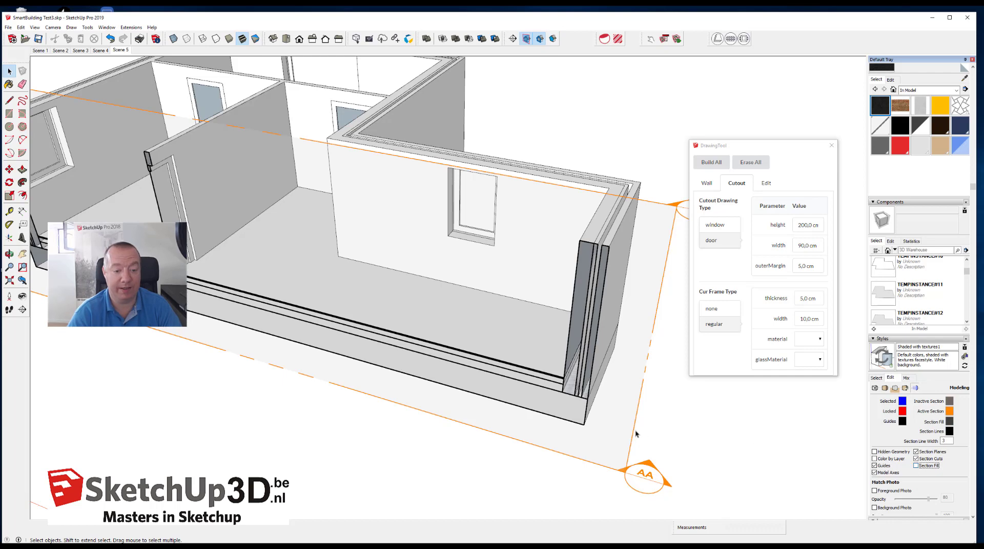
{"action": "middle_click_drag", "start_coordinate": [638, 434], "coordinate": [770, 436]}
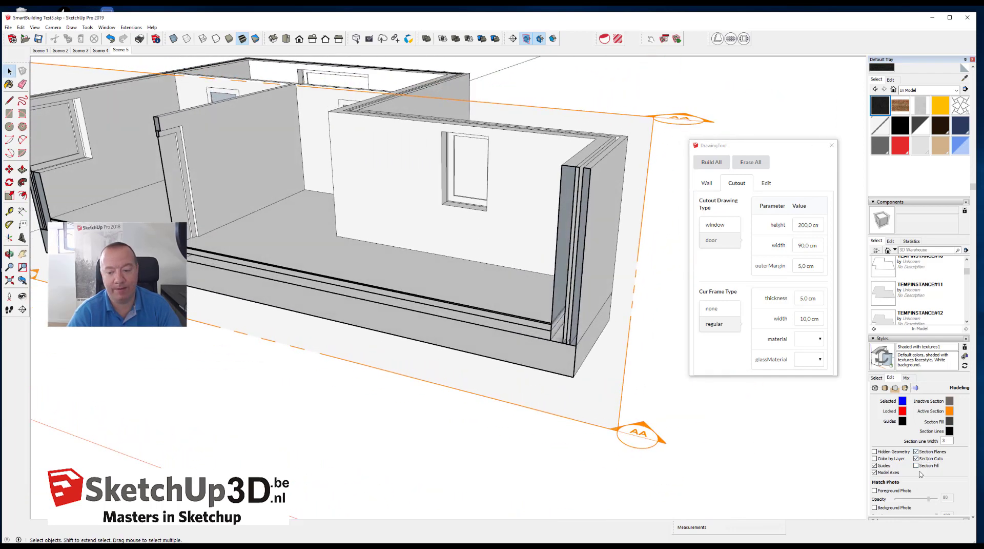
{"action": "left_click", "coordinate": [916, 465]}
{"action": "scroll", "coordinate": [592, 356], "scroll_direction": "up", "scroll_amount": 2}
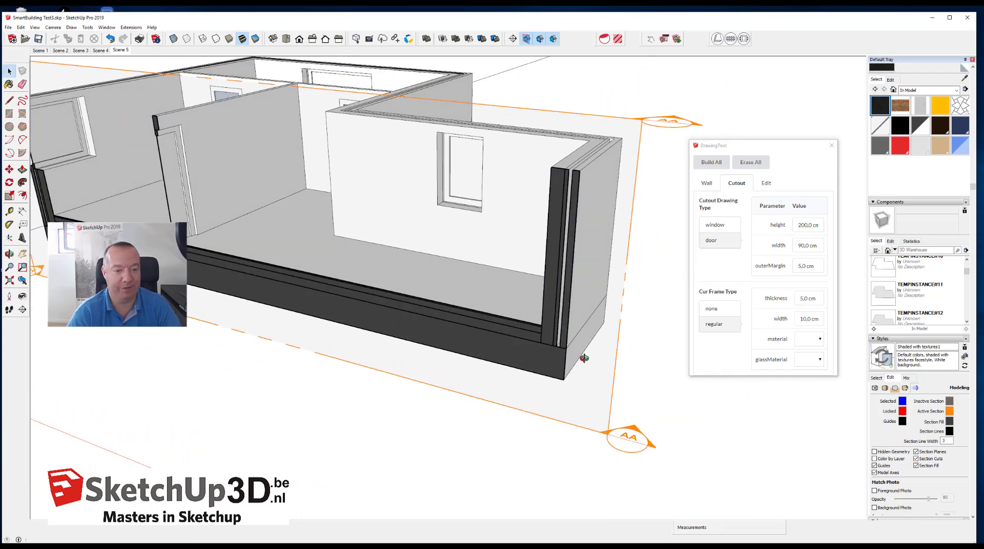
{"action": "scroll", "coordinate": [566, 320], "scroll_direction": "up", "scroll_amount": 2}
{"action": "middle_click_drag", "start_coordinate": [567, 321], "coordinate": [587, 343], "text": "shift"}
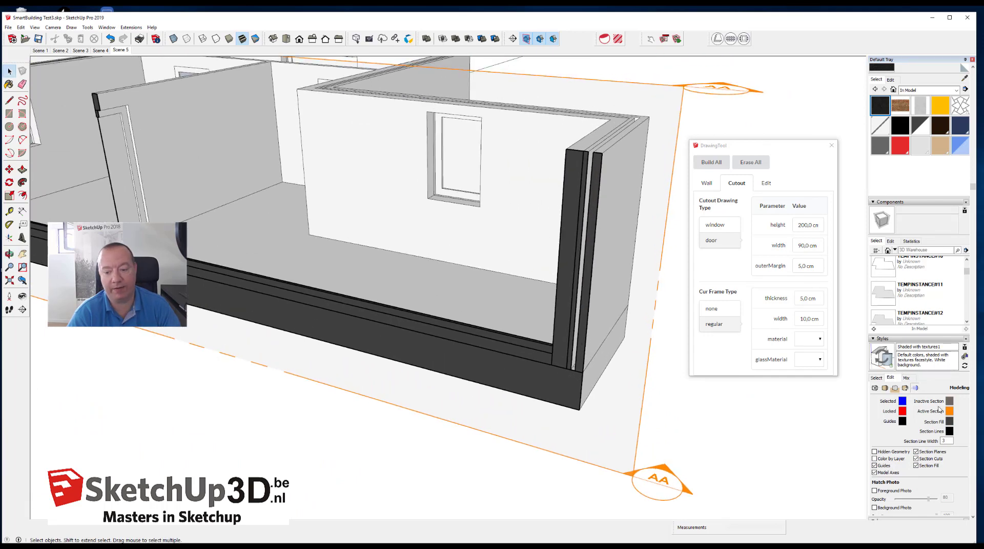
- Set the section fill colour to green
{"action": "left_click", "coordinate": [950, 421]}
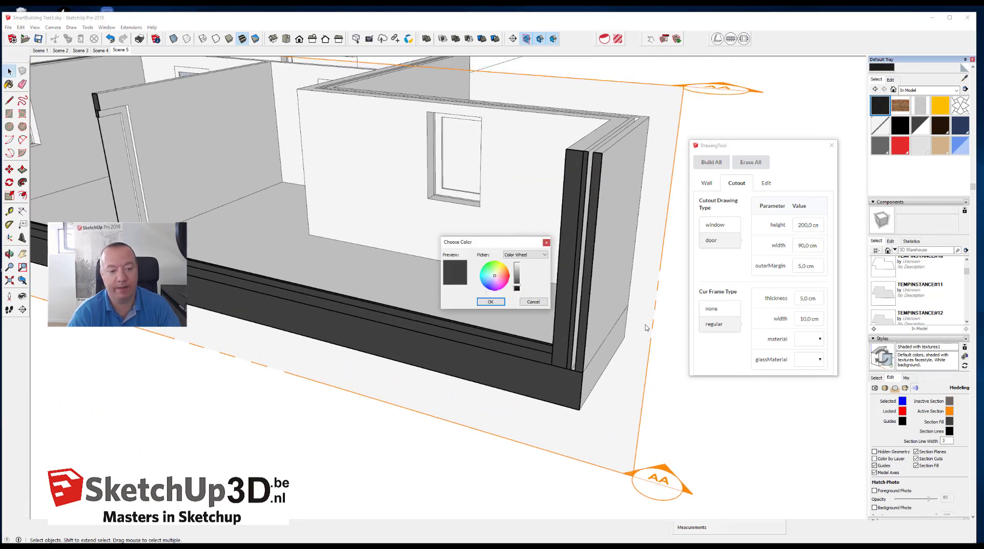
{"action": "left_click_drag", "start_coordinate": [520, 275], "coordinate": [518, 264]}
{"action": "left_click", "coordinate": [486, 277]}
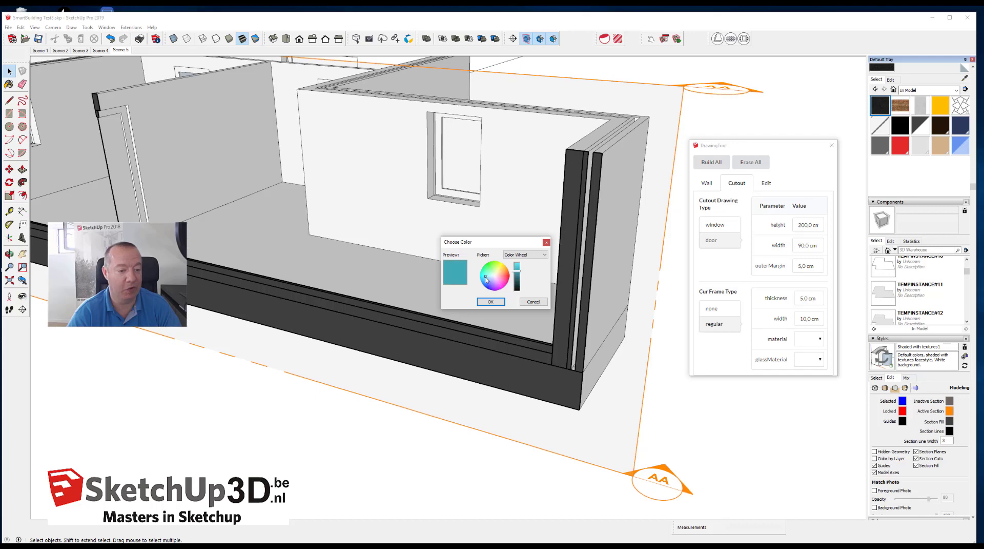
{"action": "left_click", "coordinate": [490, 302]}
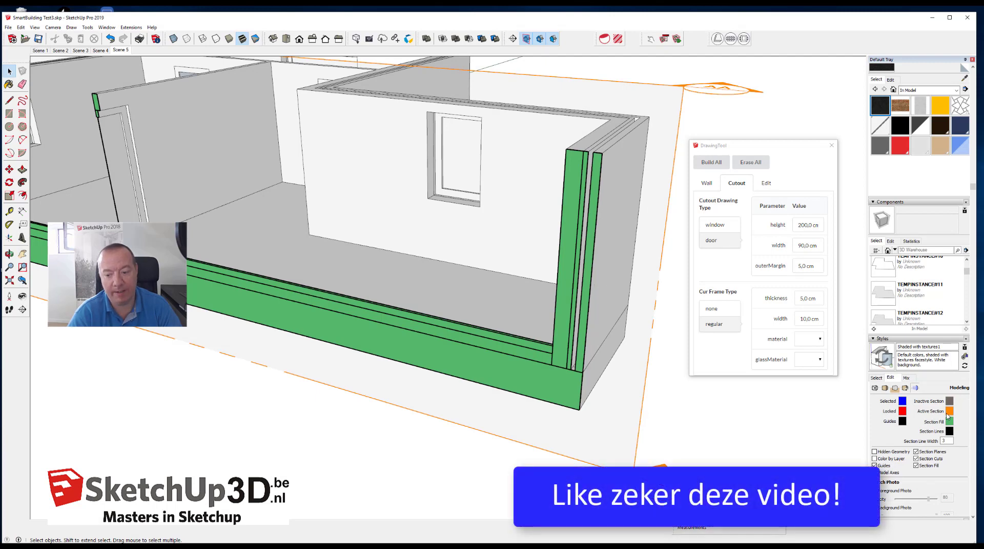
- Set the section line colour to yellow
{"action": "left_click", "coordinate": [950, 431]}
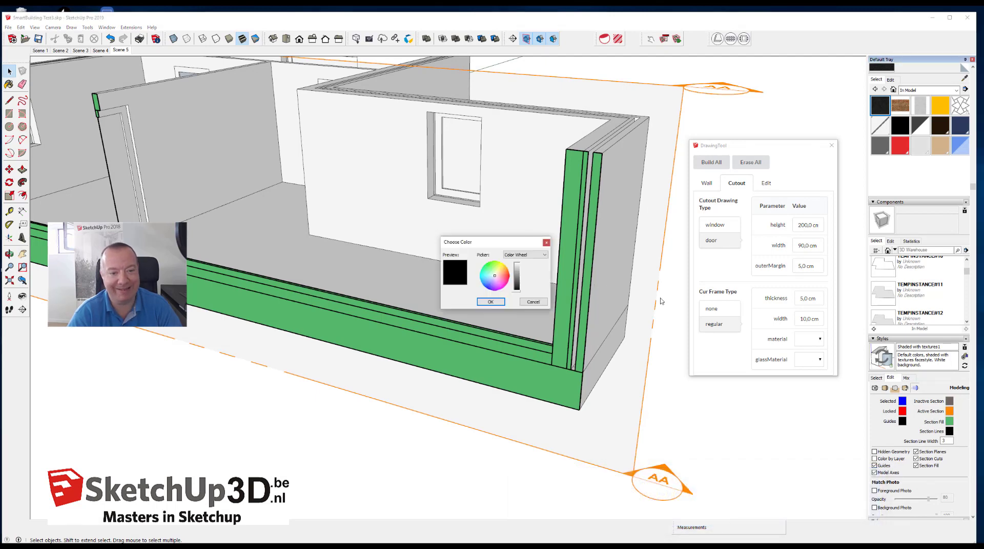
{"action": "left_click", "coordinate": [491, 273]}
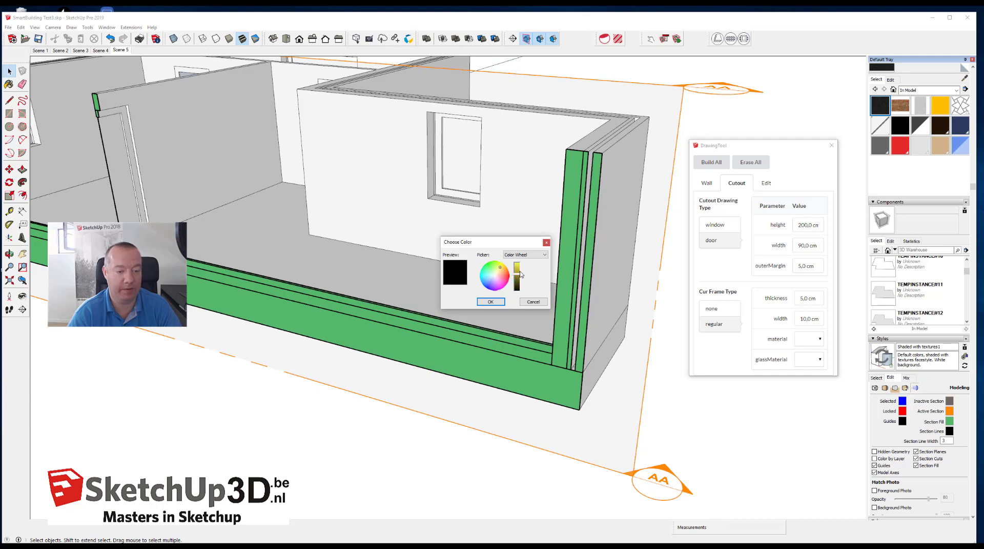
{"action": "left_click", "coordinate": [490, 301]}
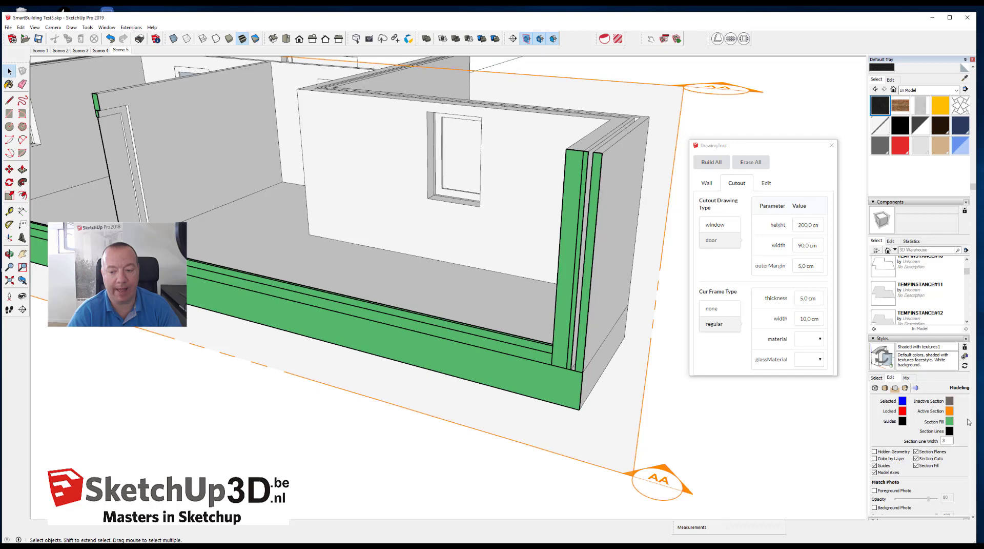
{"action": "left_click", "coordinate": [951, 432]}
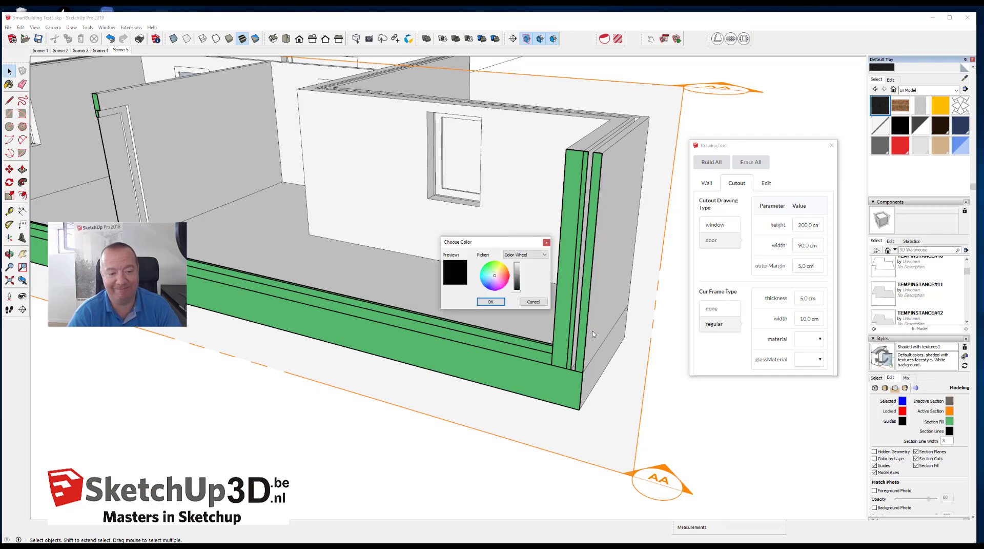
{"action": "left_click_drag", "start_coordinate": [495, 276], "coordinate": [500, 267]}
{"action": "left_click", "coordinate": [517, 272]}
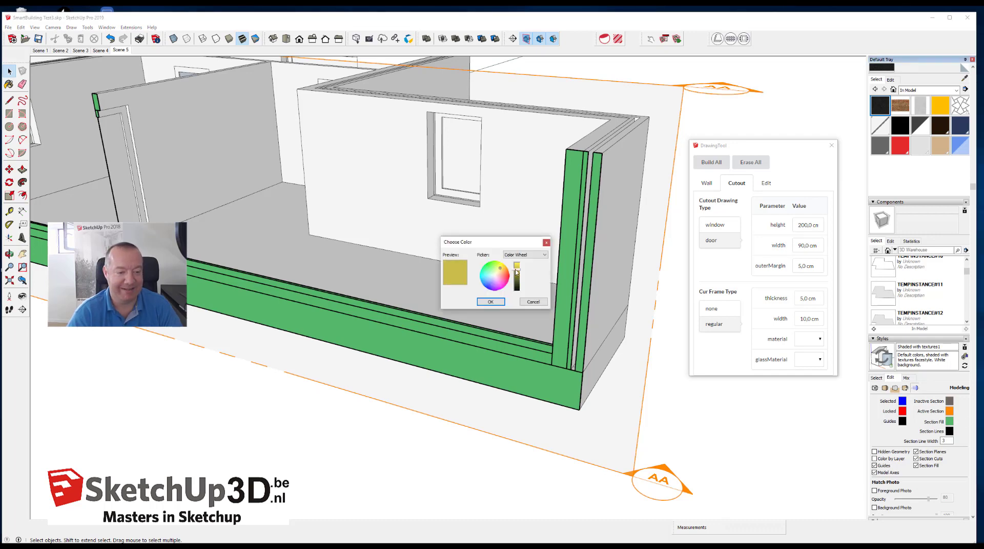
{"action": "left_click", "coordinate": [491, 301]}
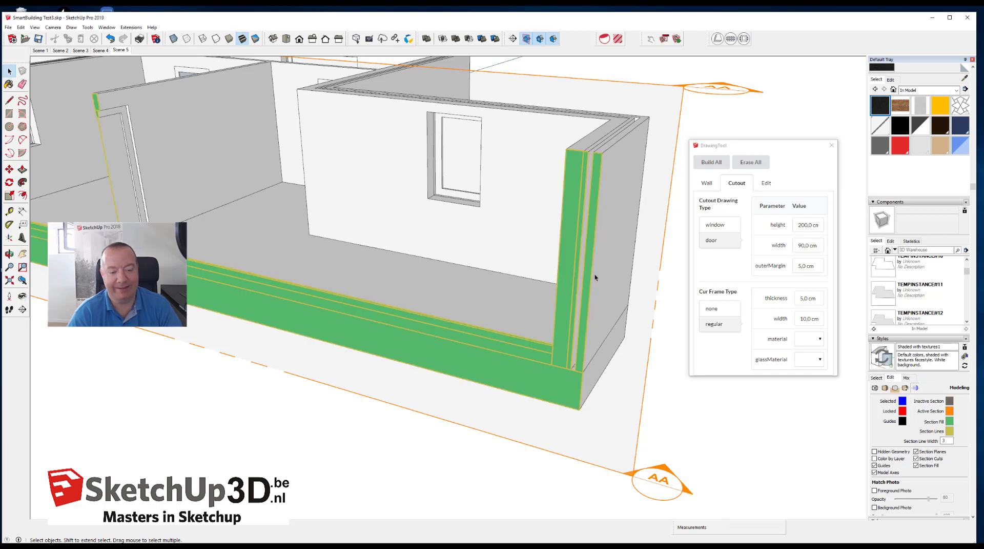
- Set the section line width to 1 after a value of 0 is rejected as outside 1–20
{"action": "double_click", "coordinate": [946, 440]}
{"action": "type", "text": "0"}
{"action": "key", "text": "Return"}
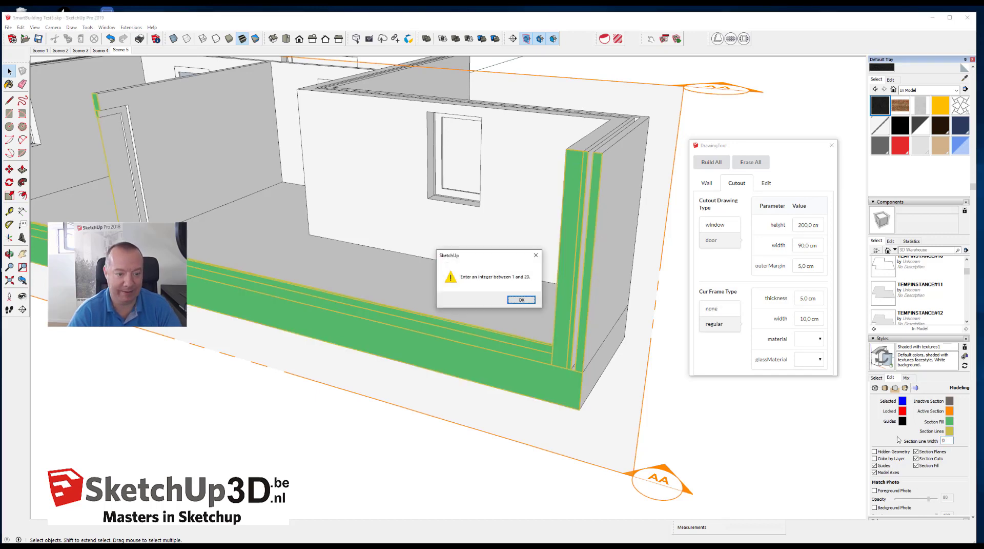
{"action": "left_click", "coordinate": [521, 299]}
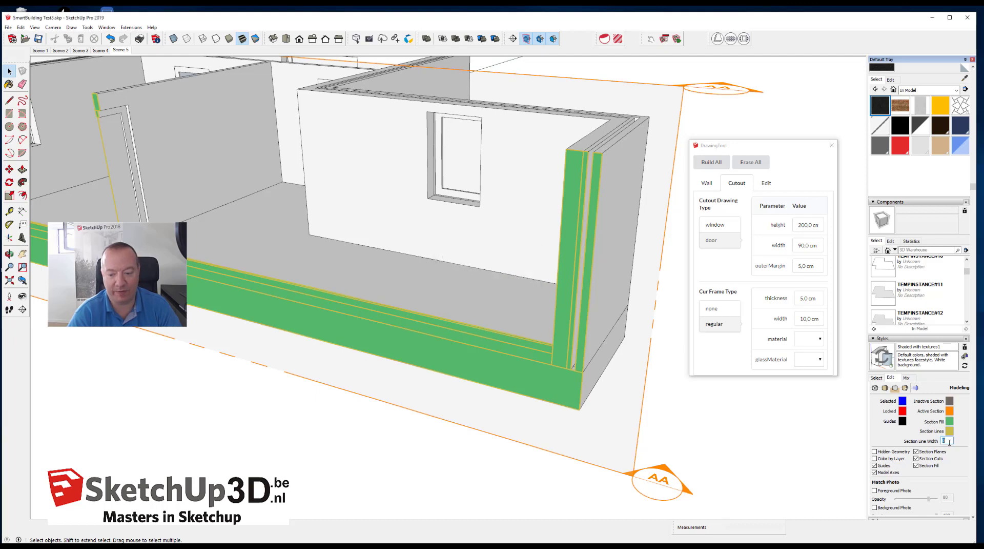
{"action": "type", "text": "1"}
{"action": "key", "text": "Return"}
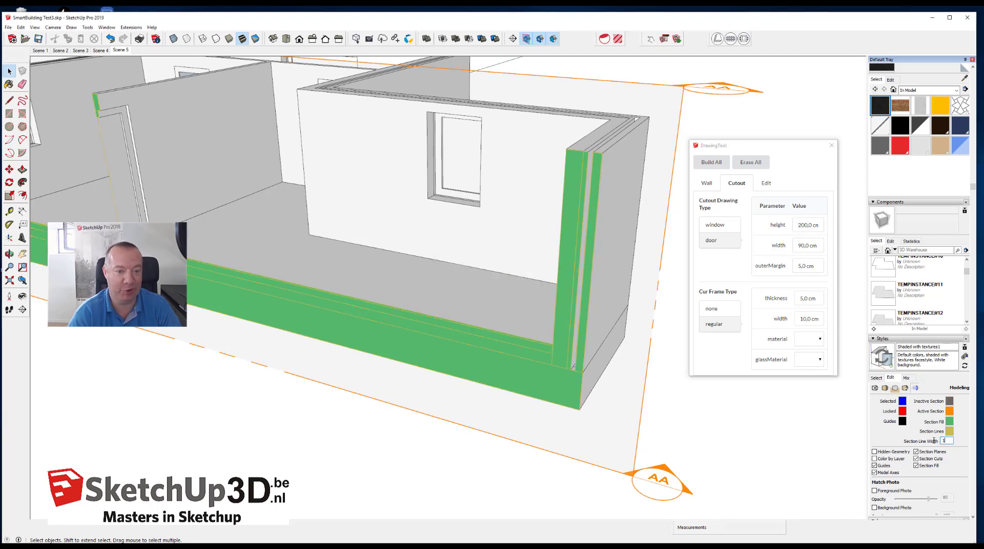
{"action": "scroll", "coordinate": [576, 334], "scroll_direction": "up", "scroll_amount": 1}
{"action": "scroll", "coordinate": [576, 333], "scroll_direction": "up", "scroll_amount": 1}
{"action": "scroll", "coordinate": [575, 333], "scroll_direction": "up", "scroll_amount": 1}
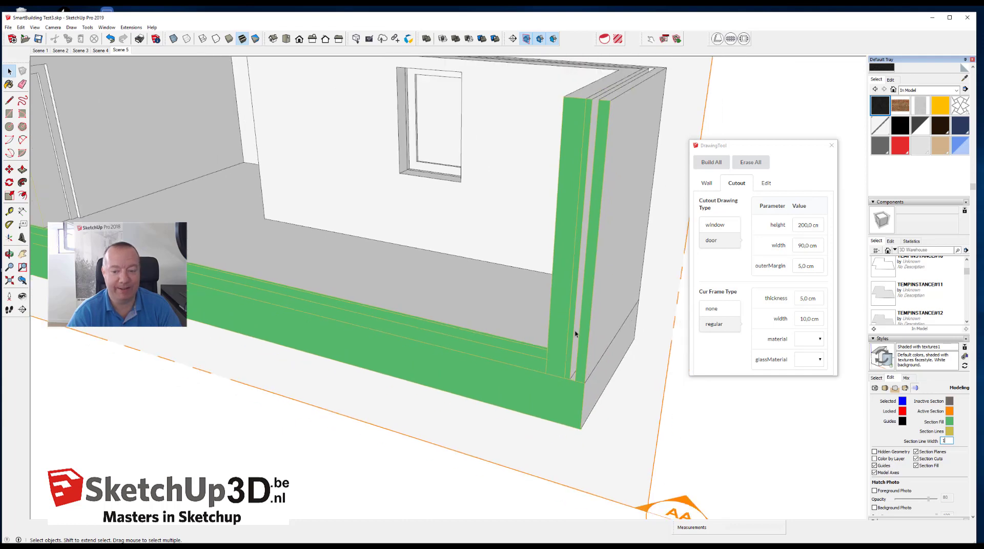
- Change the section line colour to blue
{"action": "left_click", "coordinate": [949, 431]}
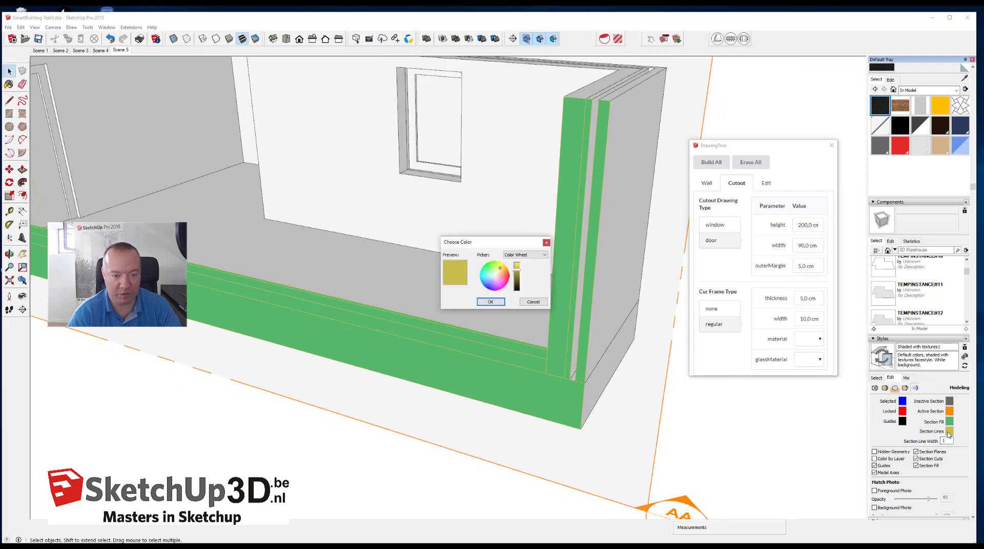
{"action": "left_click", "coordinate": [485, 282]}
{"action": "left_click", "coordinate": [490, 301]}
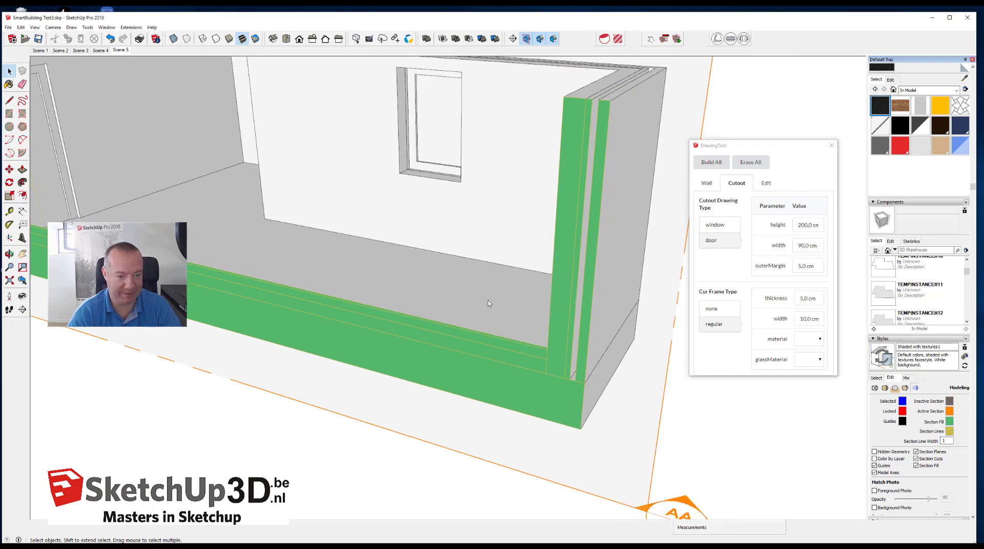
{"action": "scroll", "coordinate": [598, 357], "scroll_direction": "up", "scroll_amount": 2}
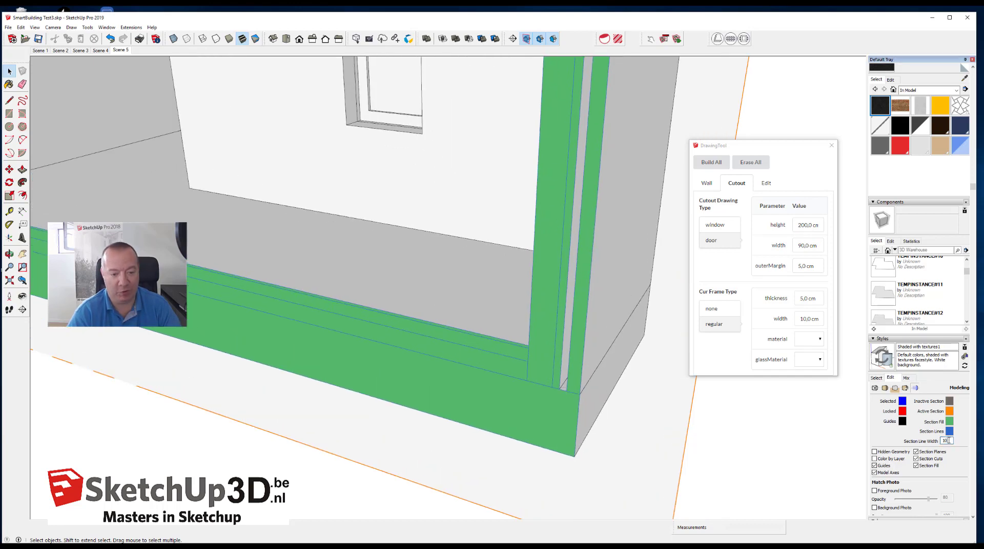
- Set the section line width to 2
{"action": "type", "text": "0"}
{"action": "scroll", "coordinate": [610, 339], "scroll_direction": "down", "scroll_amount": 3}
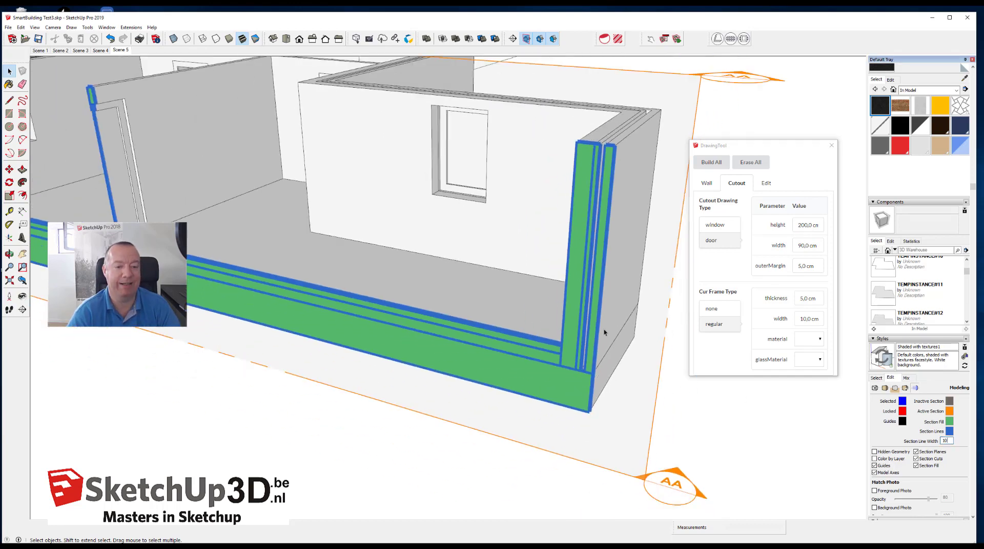
{"action": "scroll", "coordinate": [603, 318], "scroll_direction": "down", "scroll_amount": 2}
{"action": "scroll", "coordinate": [620, 333], "scroll_direction": "up", "scroll_amount": 2}
{"action": "scroll", "coordinate": [641, 353], "scroll_direction": "up", "scroll_amount": 3}
{"action": "scroll", "coordinate": [644, 358], "scroll_direction": "up", "scroll_amount": 1}
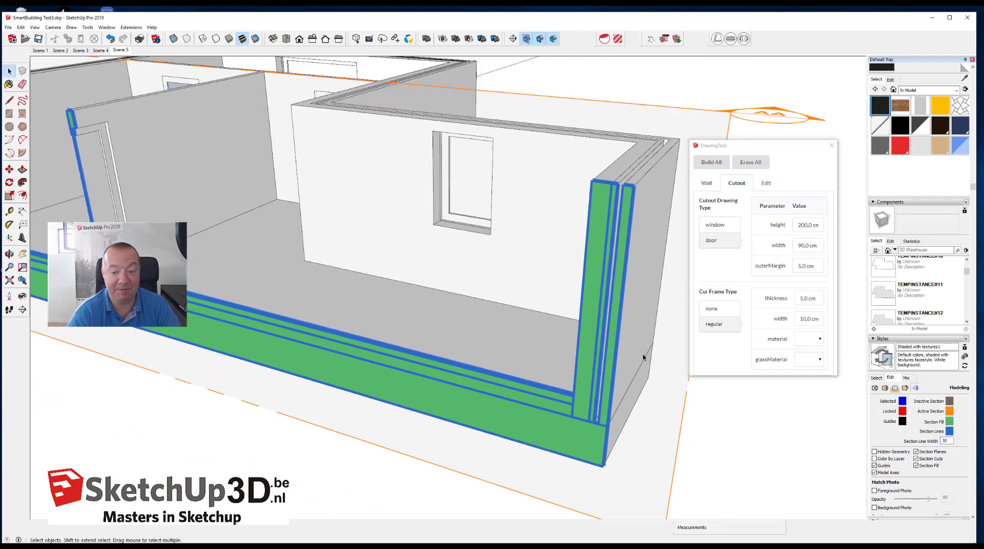
{"action": "double_click", "coordinate": [946, 440]}
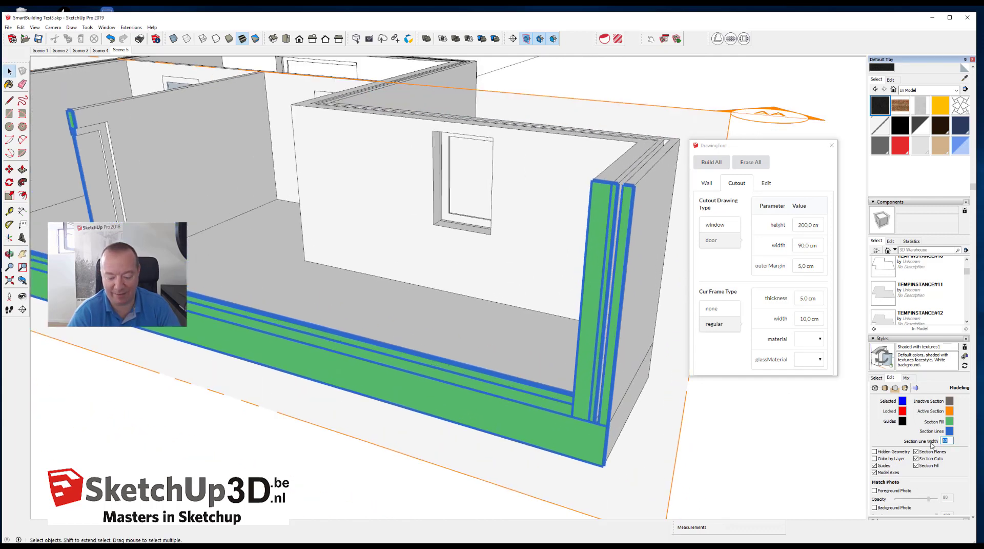
{"action": "type", "text": "2"}
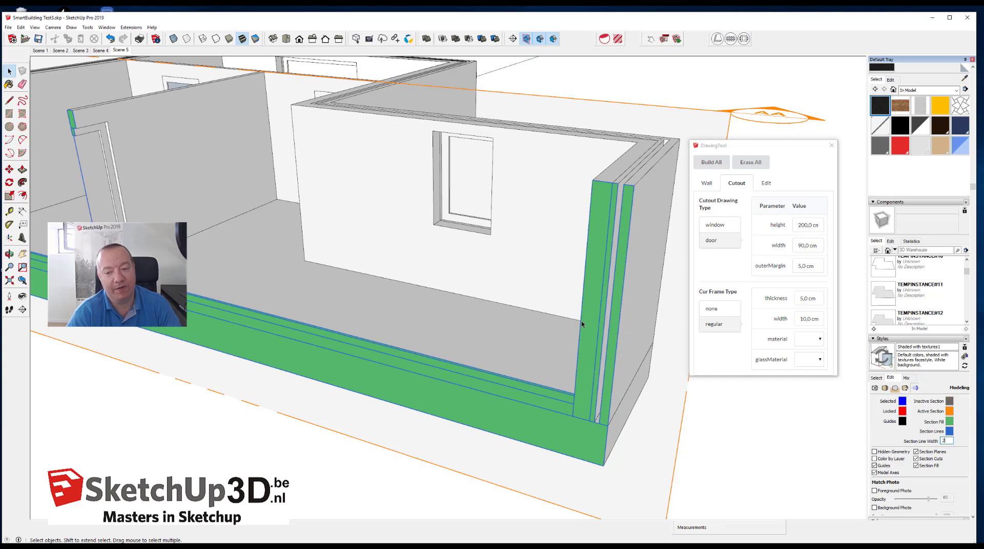